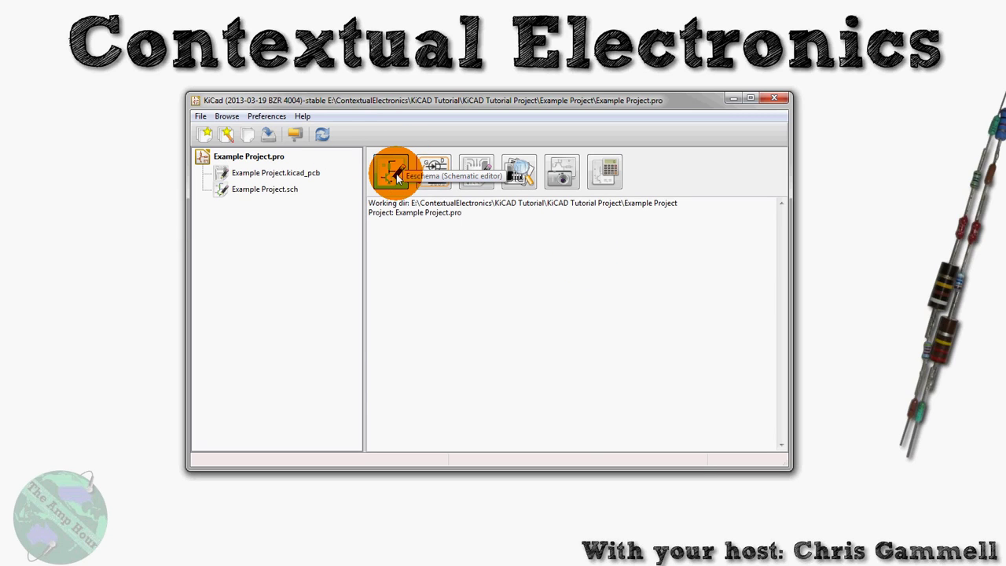
Step: Launch the Eeschema schematic editor and open its Component Library Editor
left_click(396, 174)
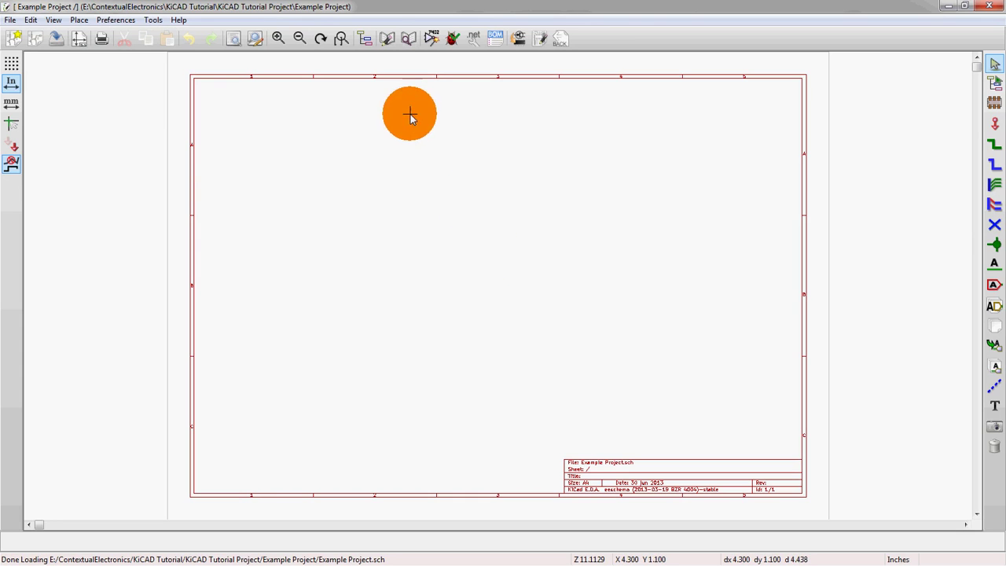
left_click(393, 47)
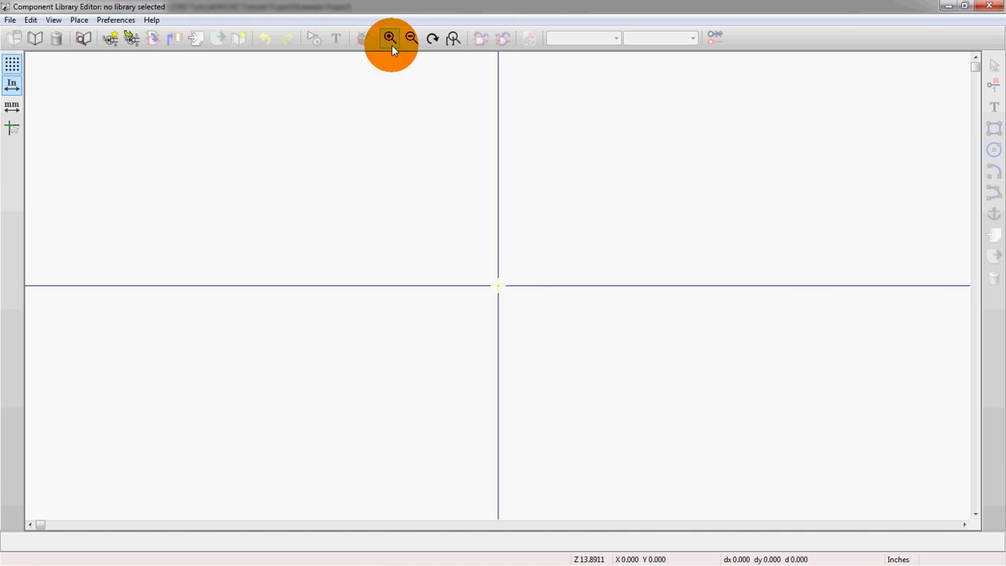
Step: Select motorola as the working library
left_click(37, 41)
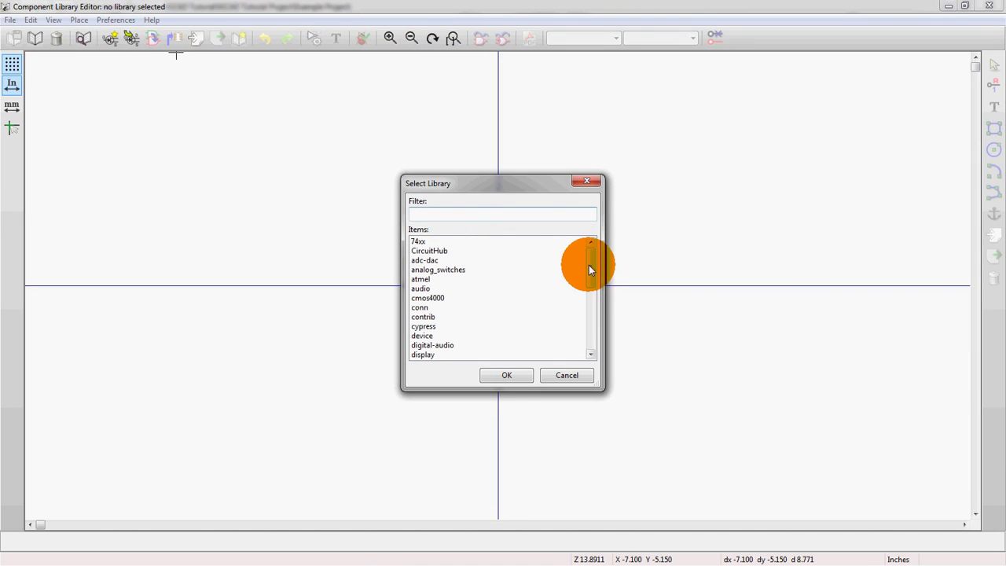
left_click_drag(590, 265, 588, 319)
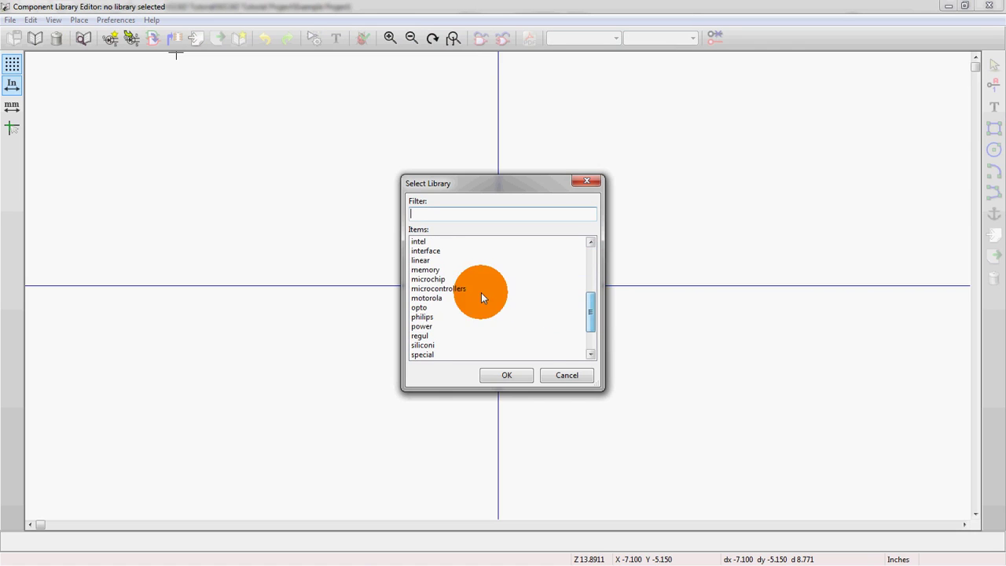
double_click(441, 300)
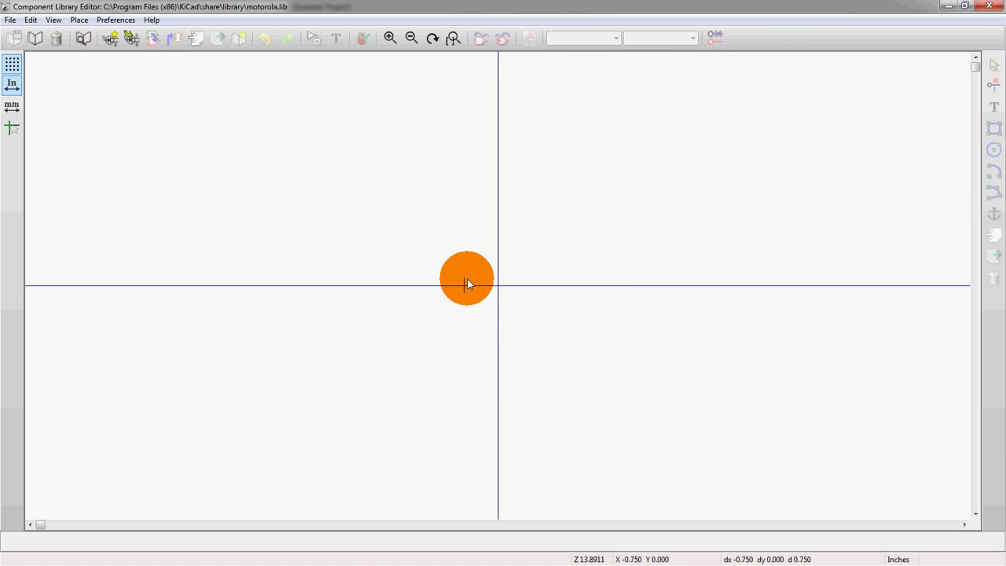
Step: List all components in the motorola library and browse the list to load MCF5407
left_click(132, 39)
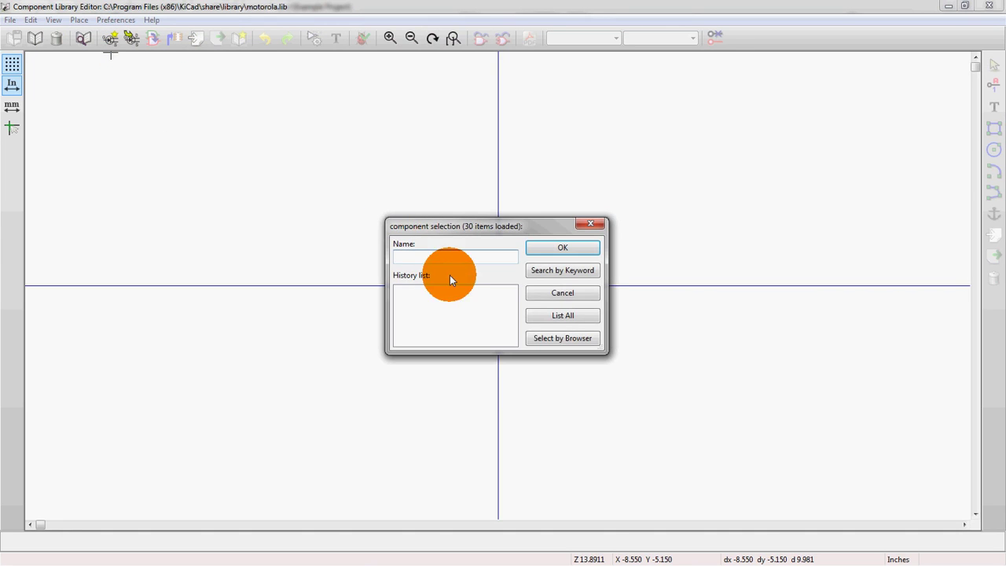
left_click(553, 314)
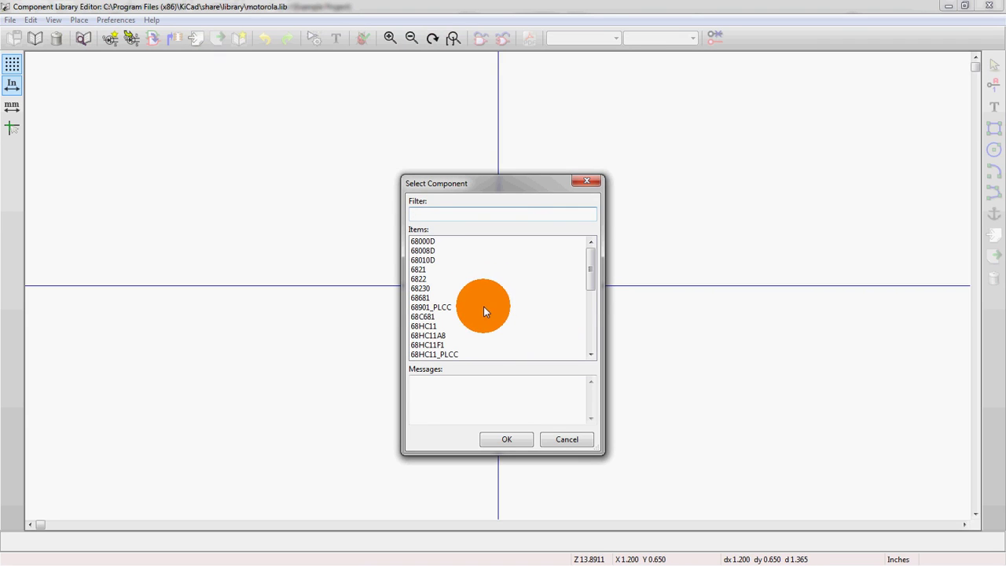
left_click(479, 311)
scroll(479, 312, "down", 2)
scroll(475, 317, "down", 4)
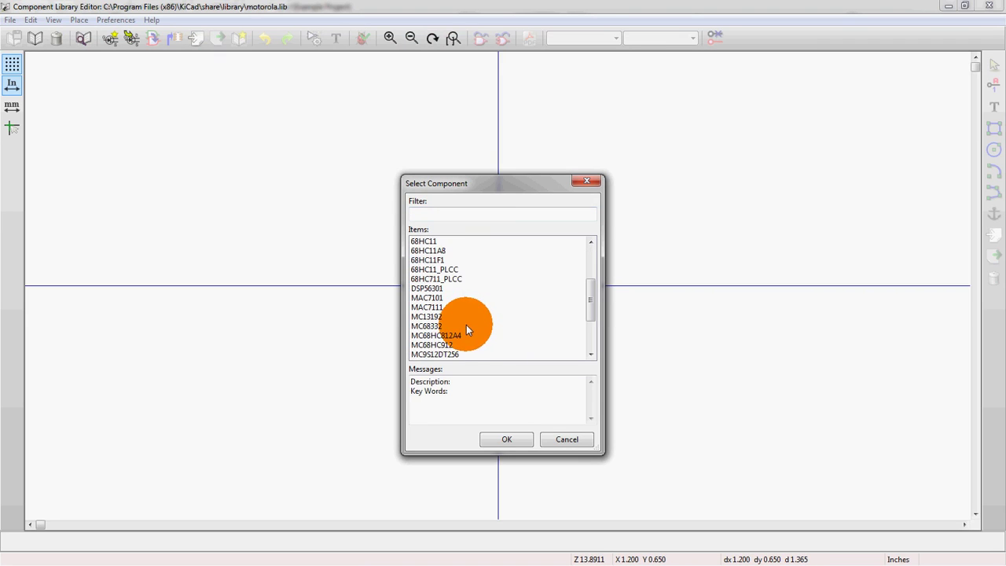
left_click(445, 325)
double_click(446, 326)
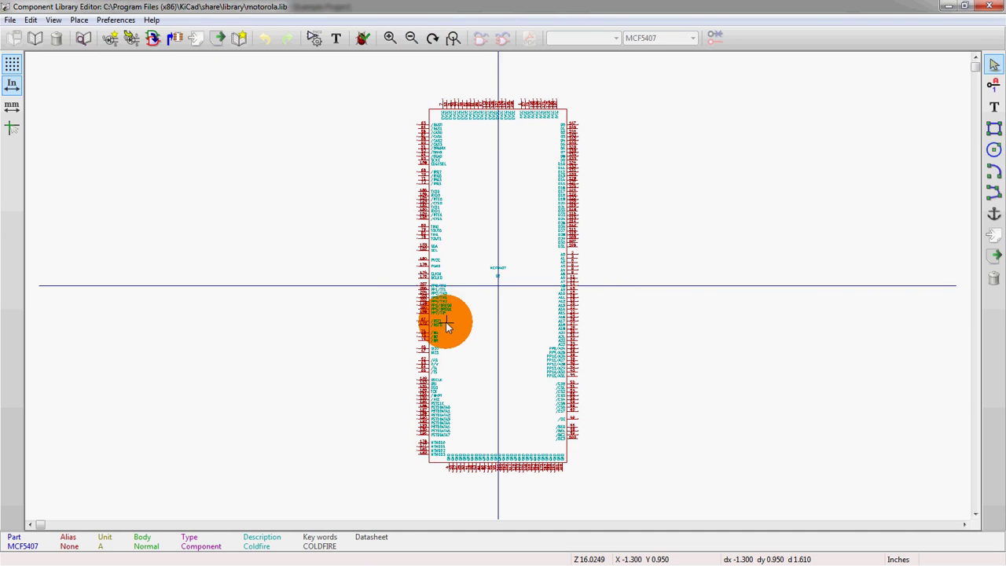
scroll(496, 288, "down", 1)
scroll(496, 234, "up", 3)
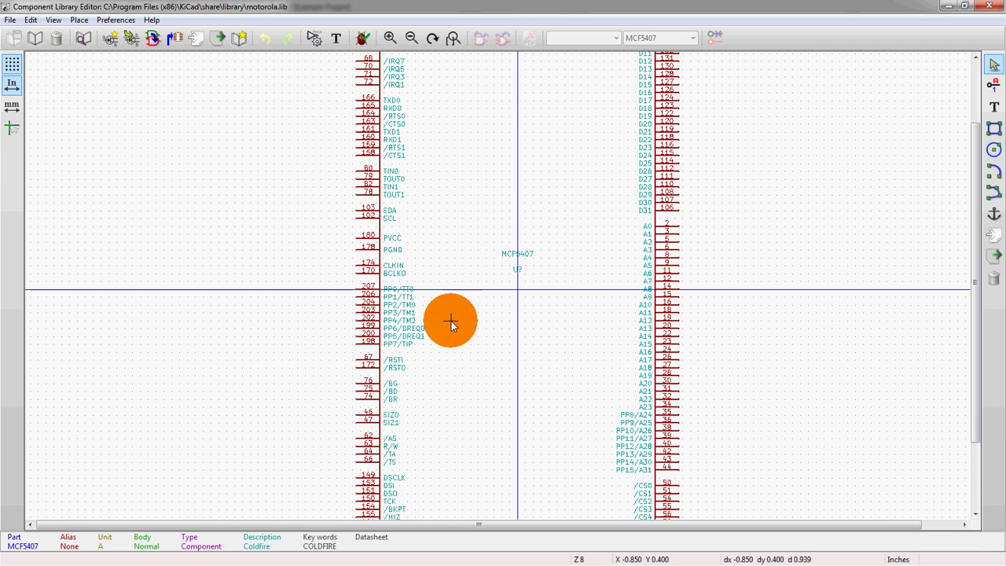
scroll(498, 292, "down", 1)
scroll(498, 293, "down", 1)
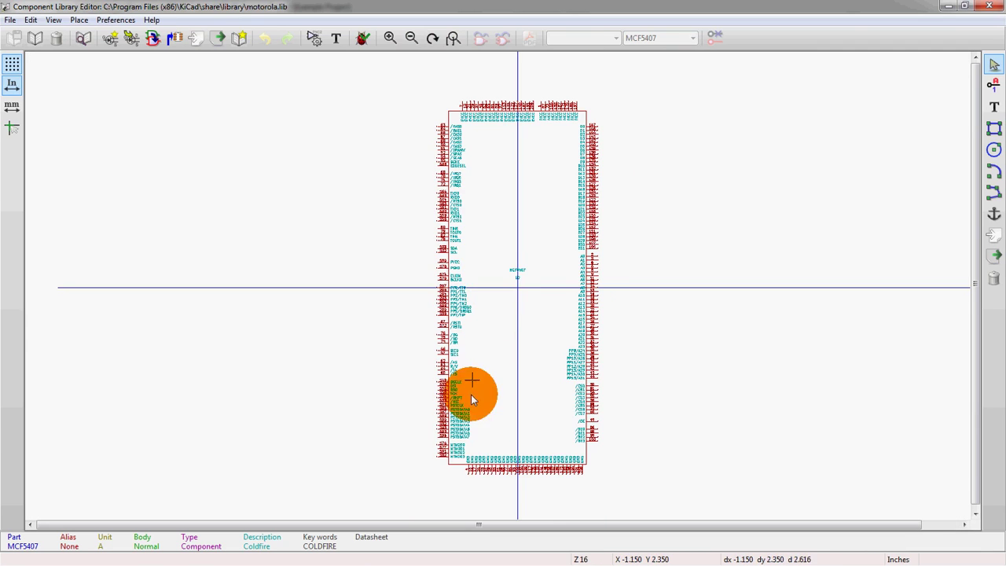
scroll(471, 393, "up", 1)
scroll(534, 274, "up", 1)
scroll(499, 294, "up", 1)
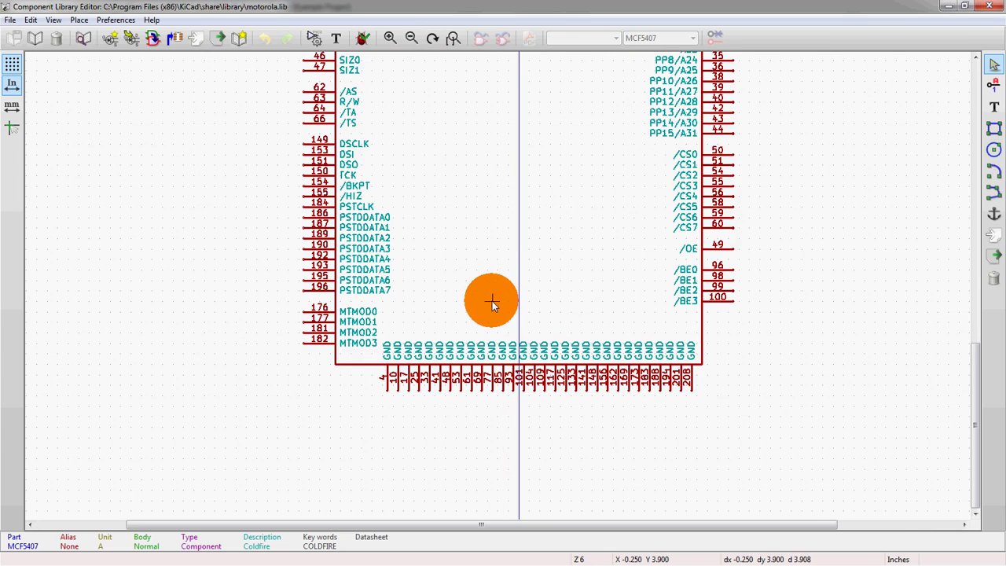
scroll(497, 287, "up", 1)
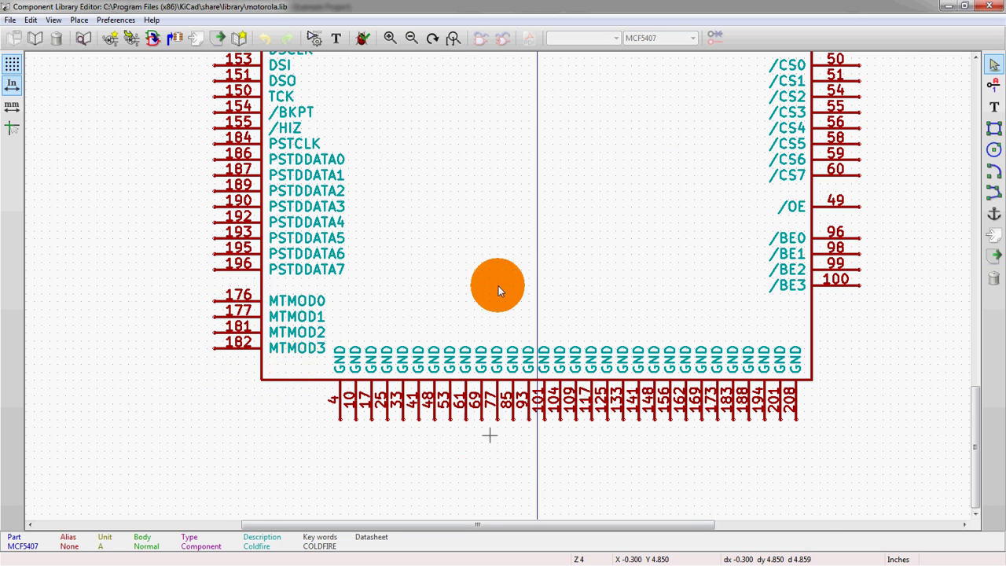
scroll(495, 285, "down", 2)
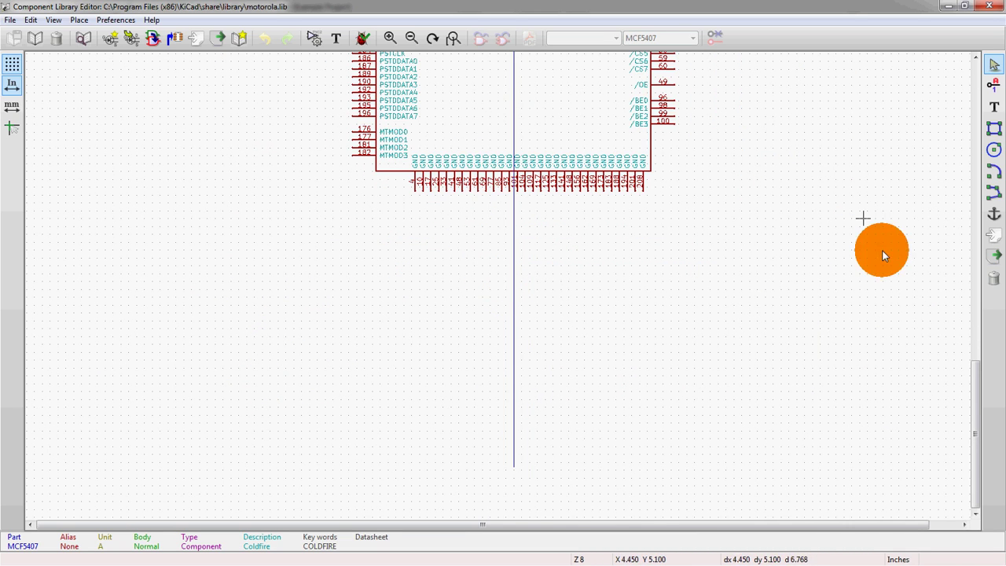
left_click_drag(972, 366, 969, 244)
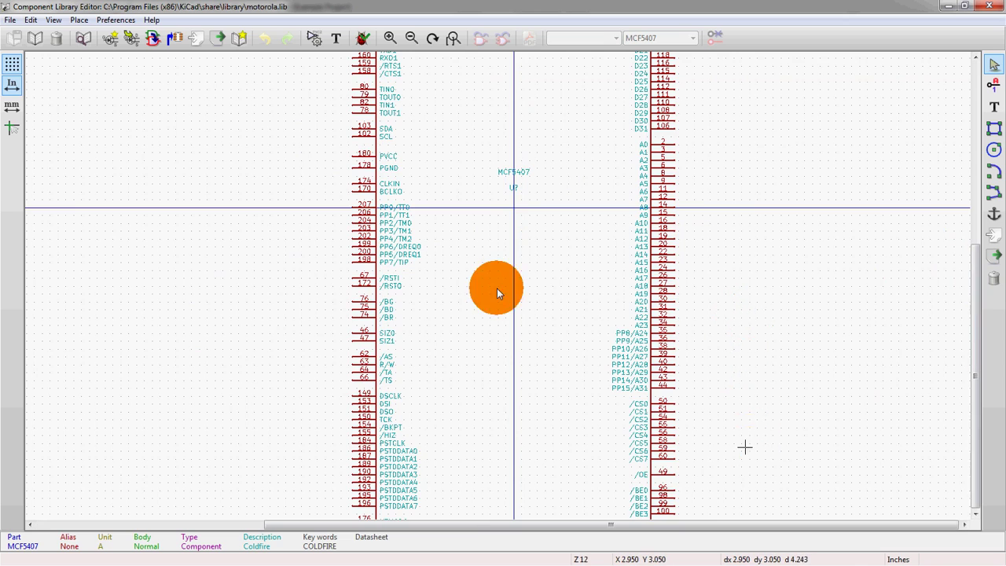
scroll(495, 288, "down", 1)
scroll(353, 321, "up", 1)
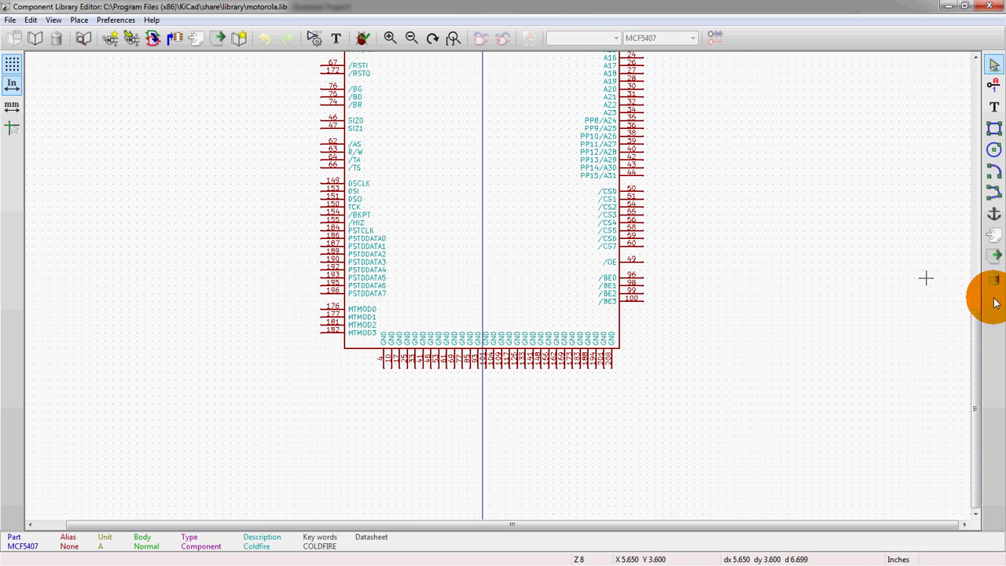
left_click_drag(971, 366, 972, 146)
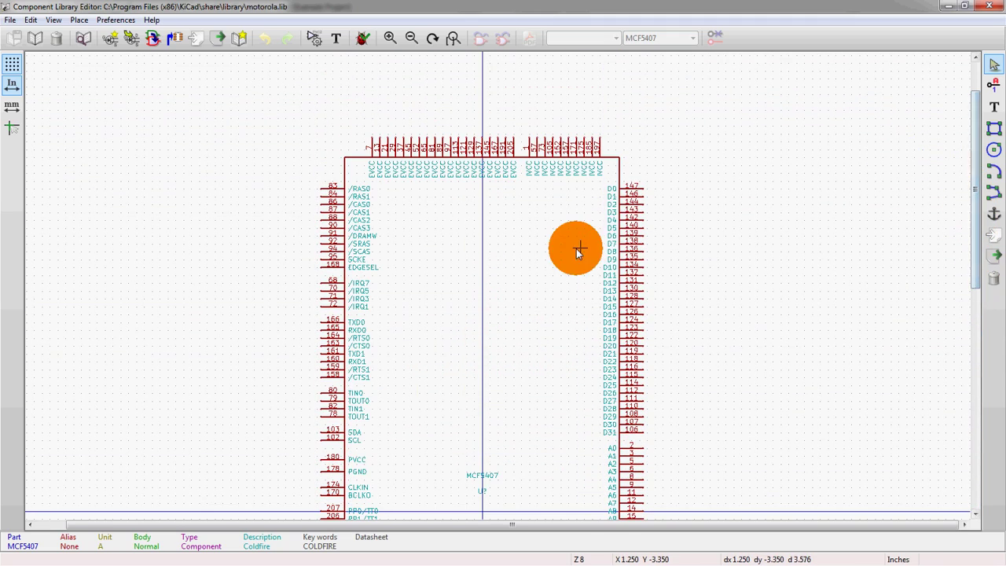
Step: Zoom into the upper-left pins of the MCF5407 symbol around EDGESEL pin 168
scroll(589, 168, "up", 1)
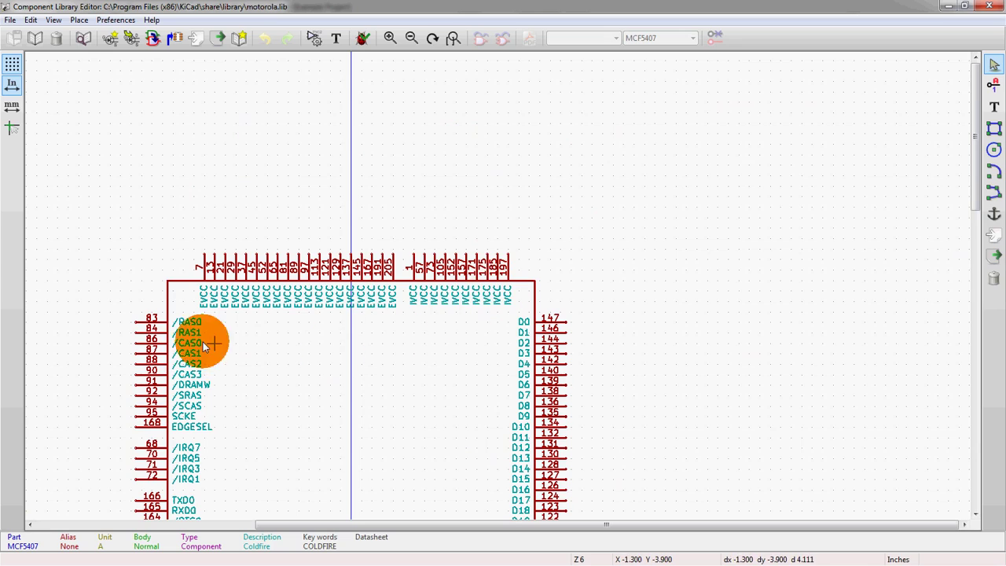
scroll(114, 364, "up", 1)
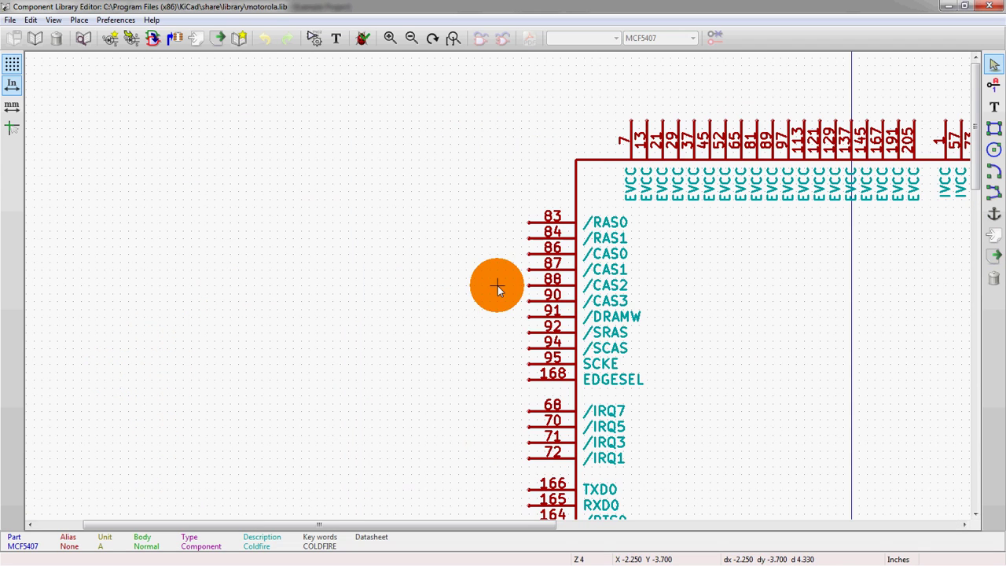
scroll(568, 346, "up", 1)
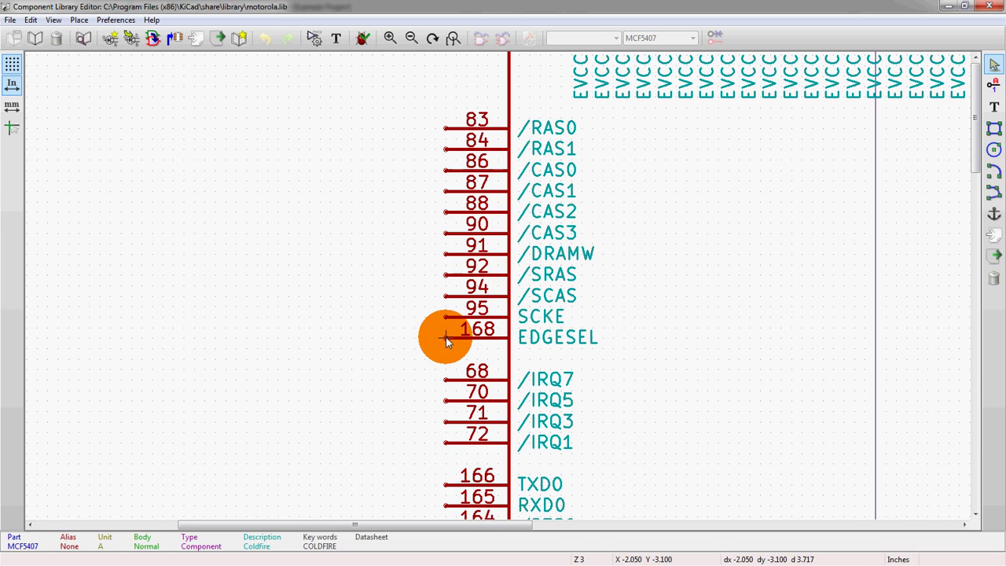
double_click(446, 337)
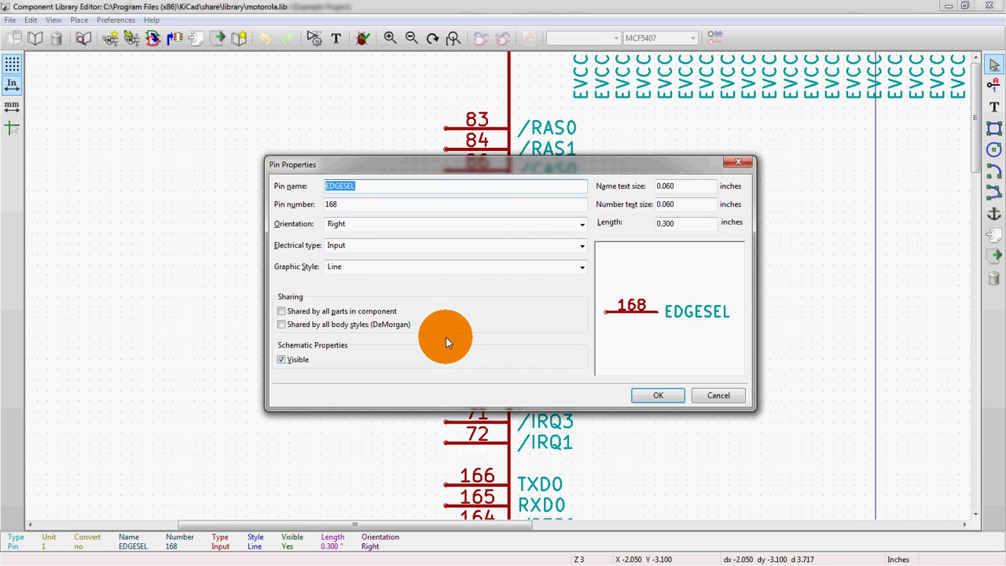
key("Escape")
right_click(445, 337)
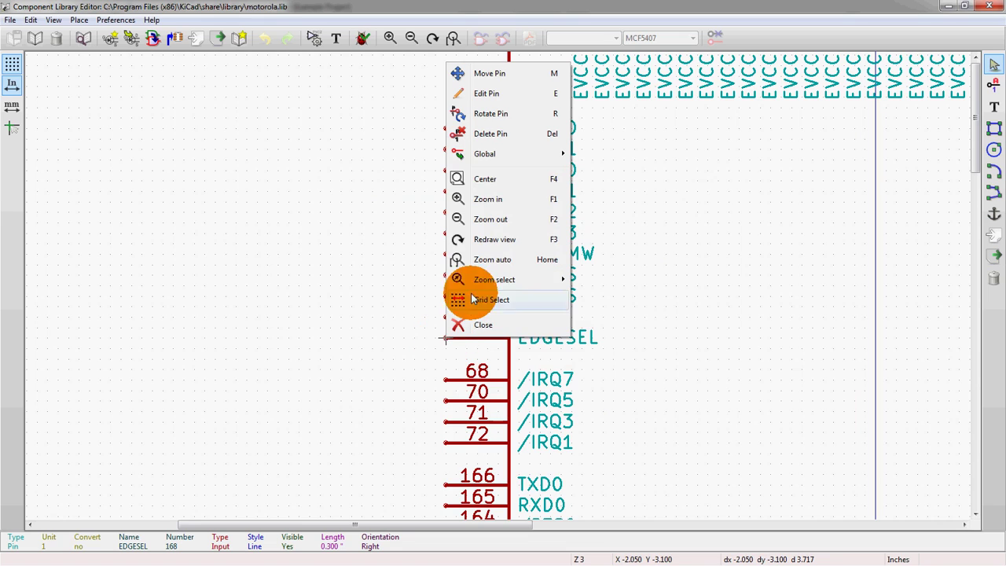
left_click(497, 95)
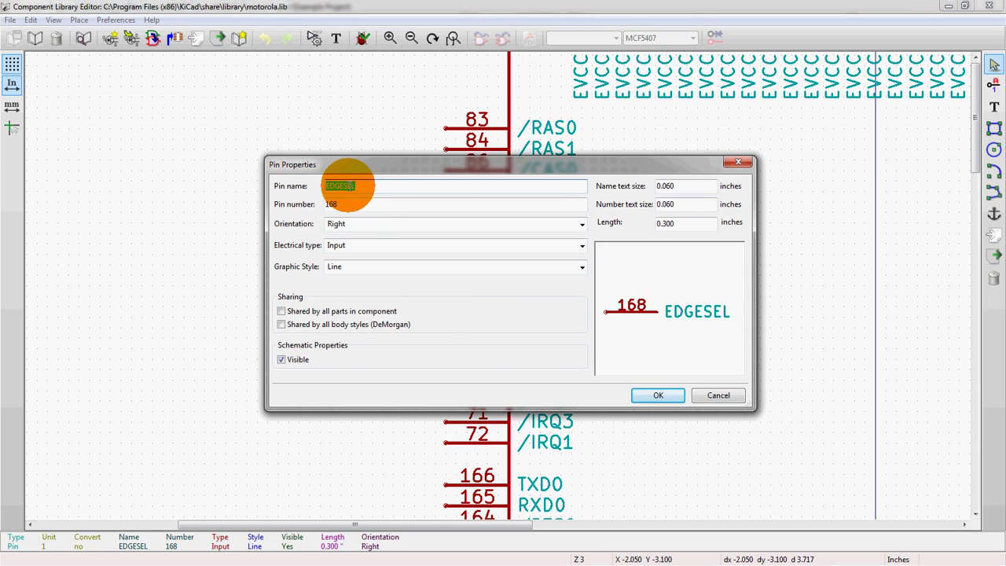
double_click(337, 185)
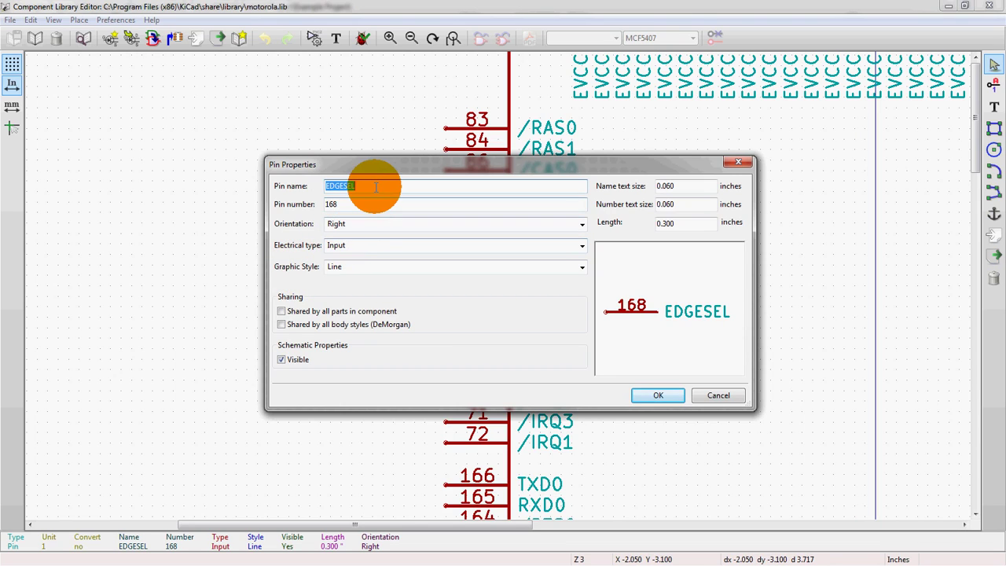
double_click(338, 204)
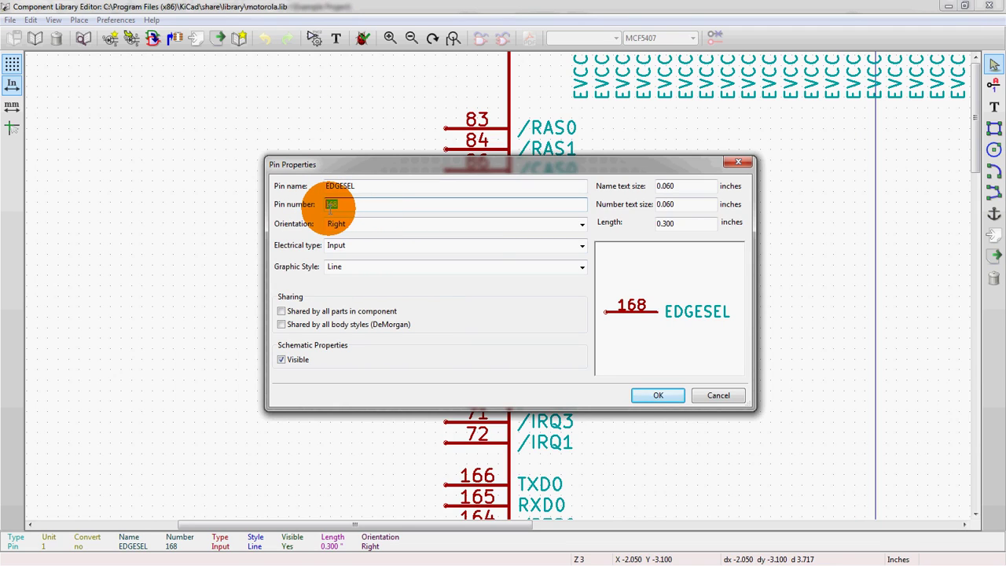
Step: Try Left orientation for the EDGESEL pin, then settle on Right
left_click(581, 224)
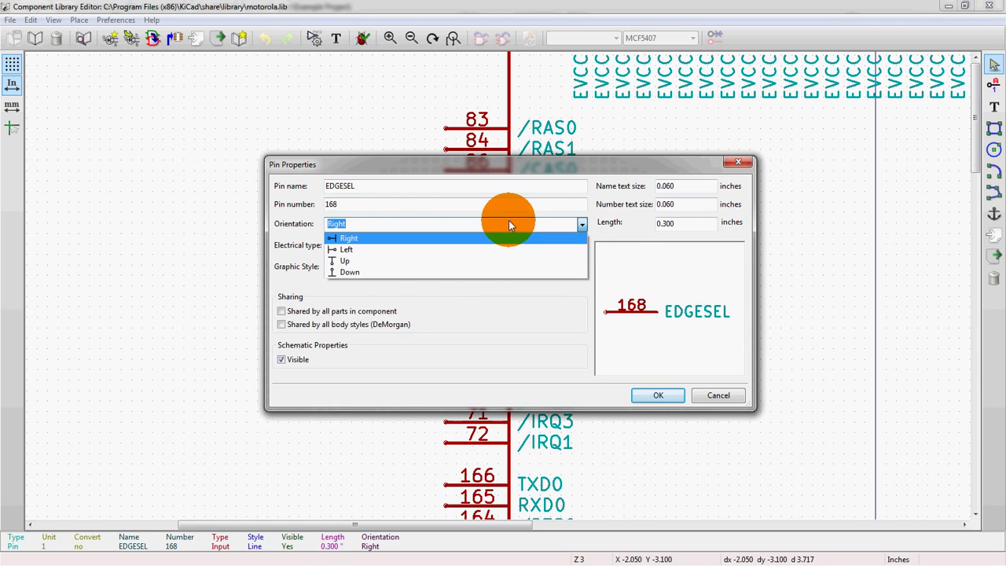
left_click(637, 307)
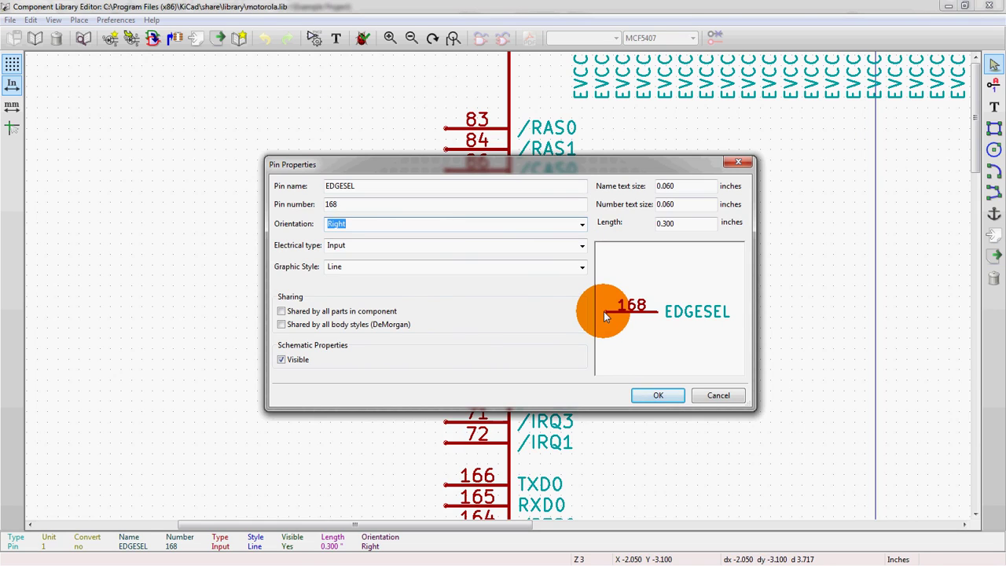
left_click(581, 224)
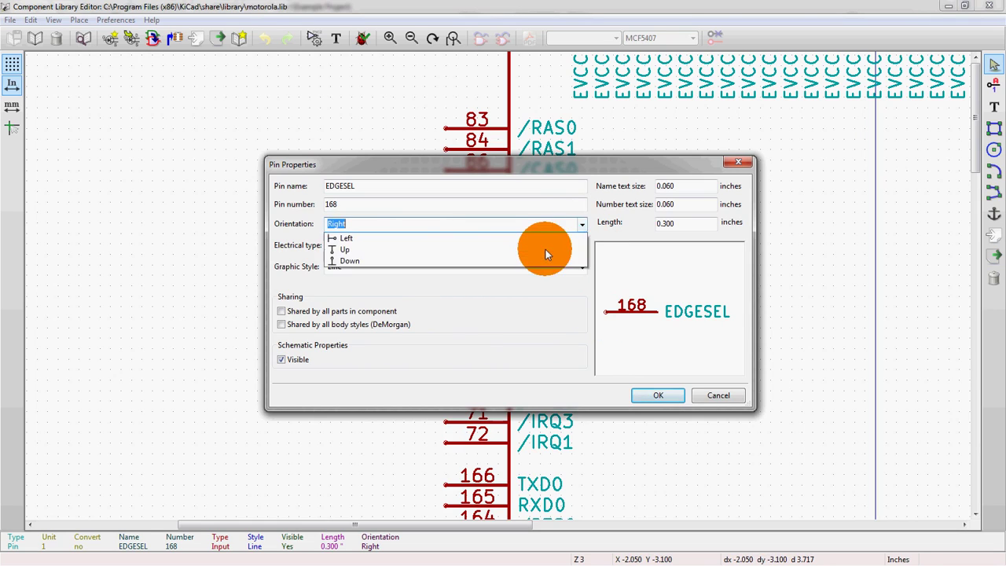
left_click(436, 251)
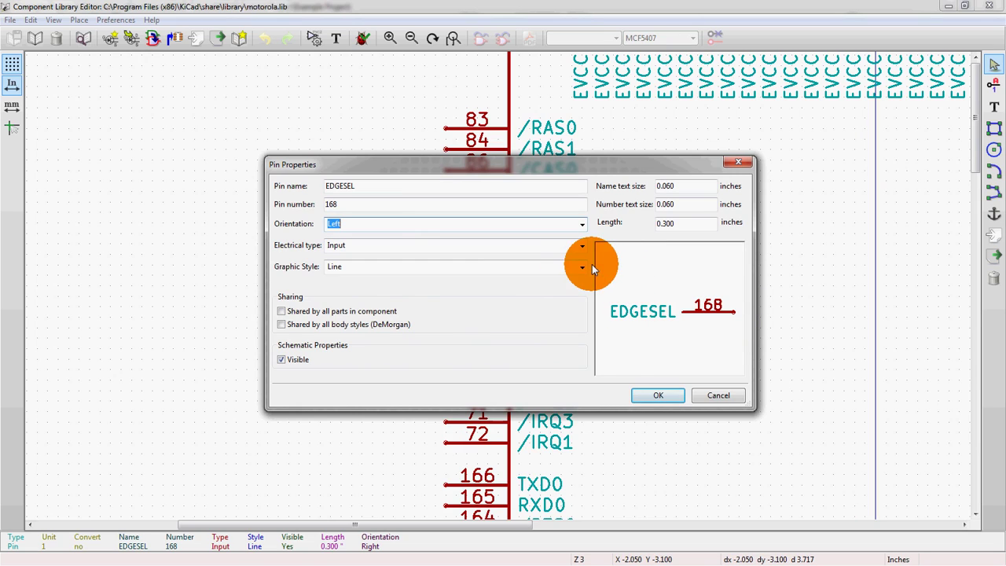
left_click(582, 229)
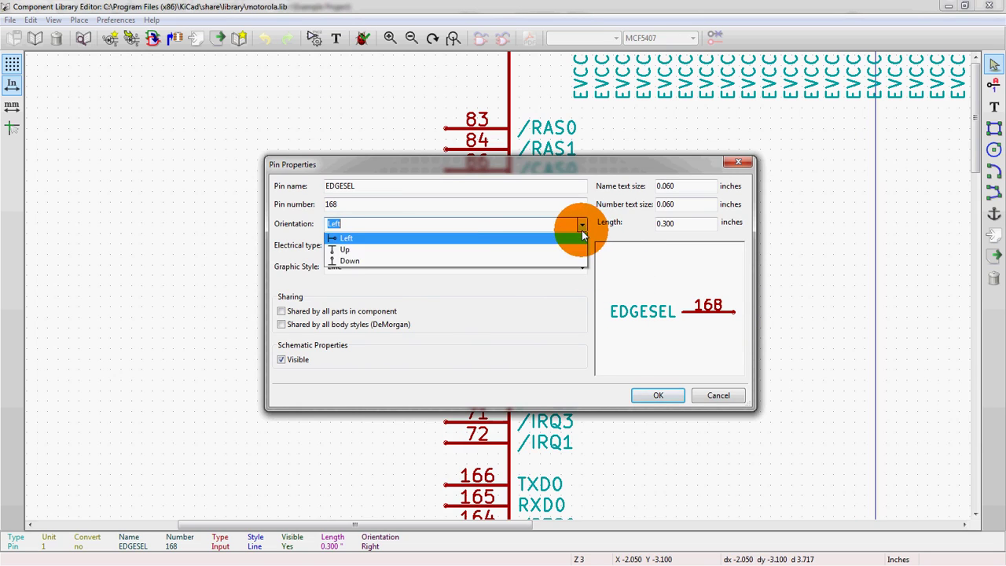
scroll(479, 243, "up", 1)
left_click(477, 238)
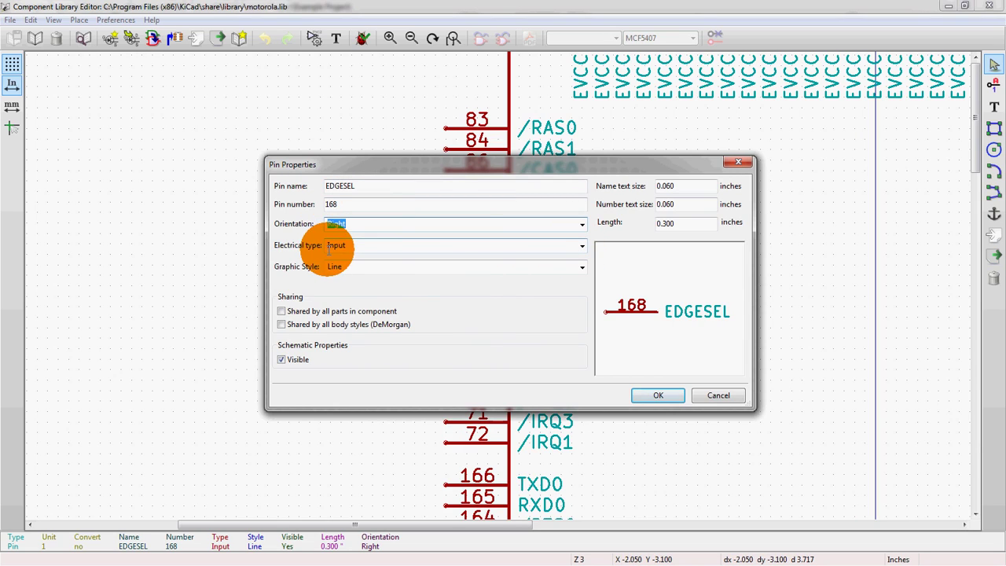
left_click(580, 245)
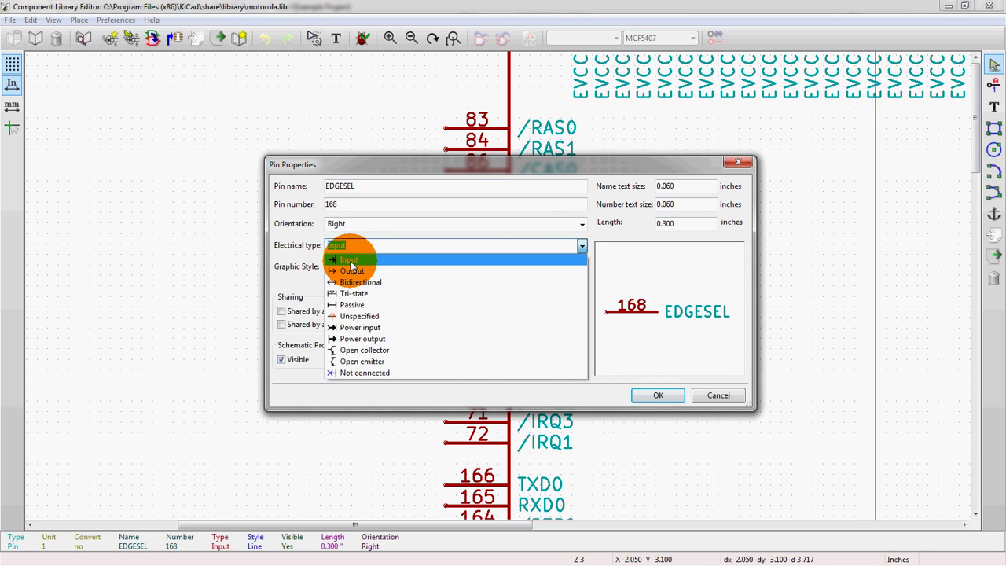
left_click(350, 260)
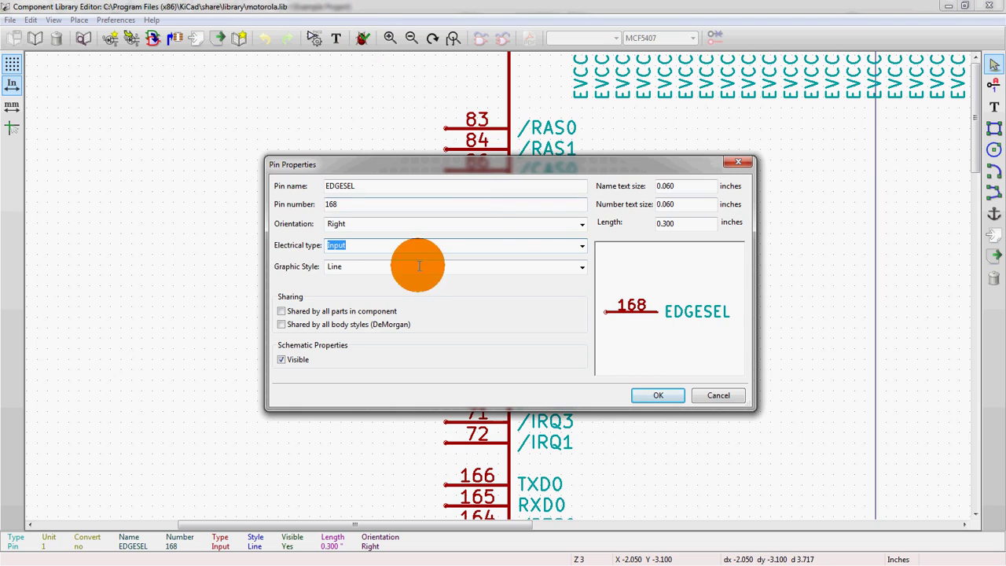
Step: Keep EDGESEL's electrical type as Input and bring up the graphic style choices
left_click(582, 247)
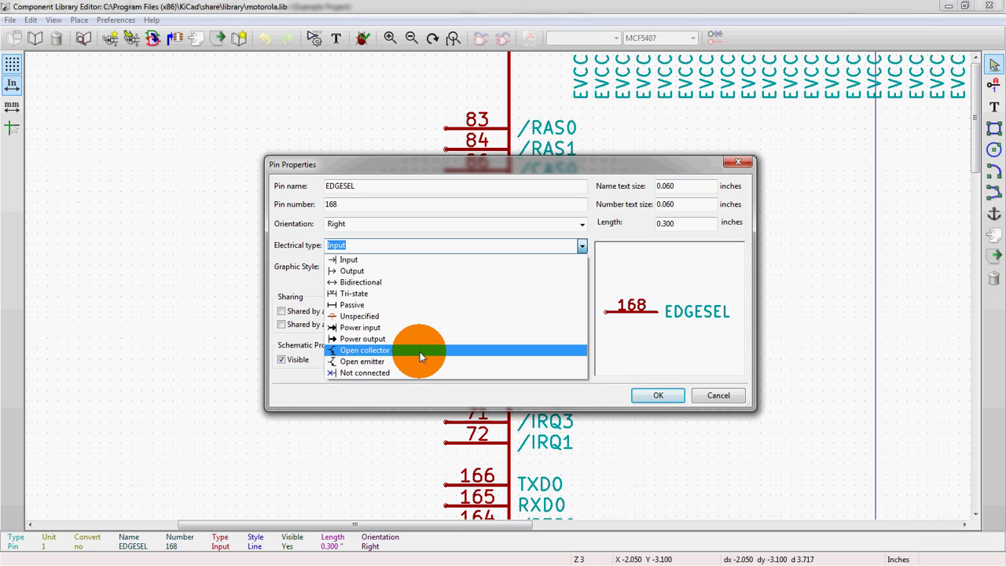
left_click(552, 244)
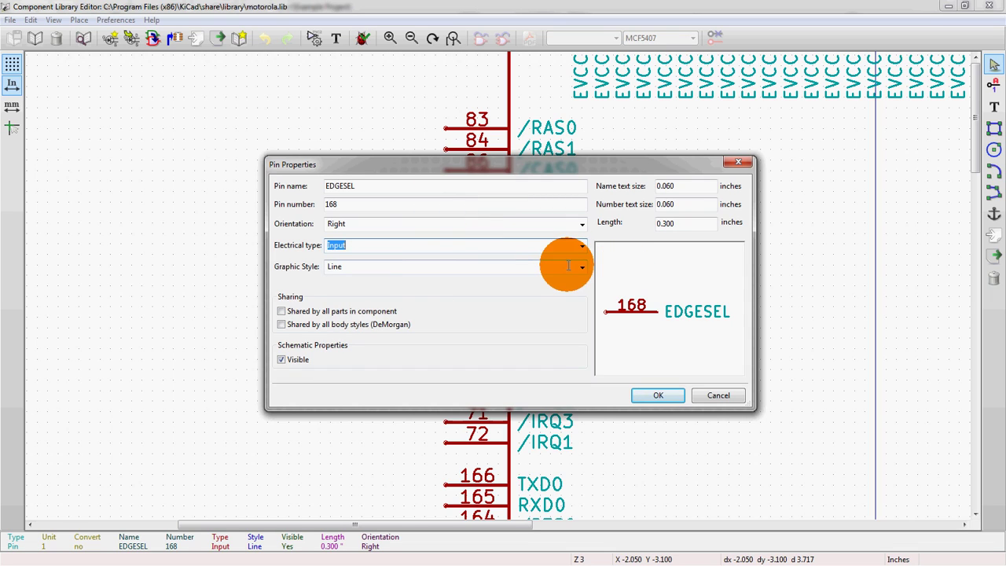
left_click(580, 267)
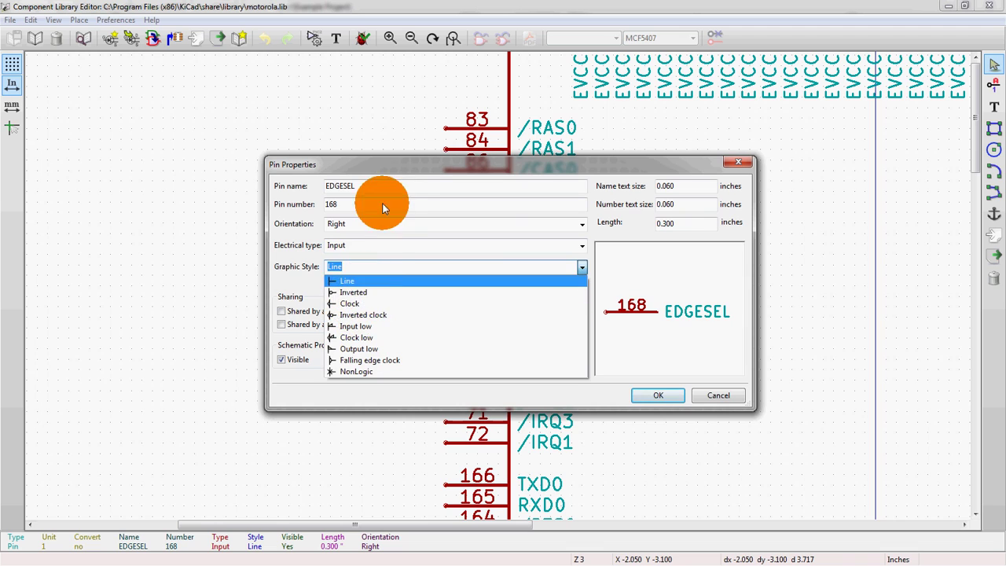
Step: Move Pin Properties aside to see EDGESEL and set its graphic style to Inverted
left_click(396, 163)
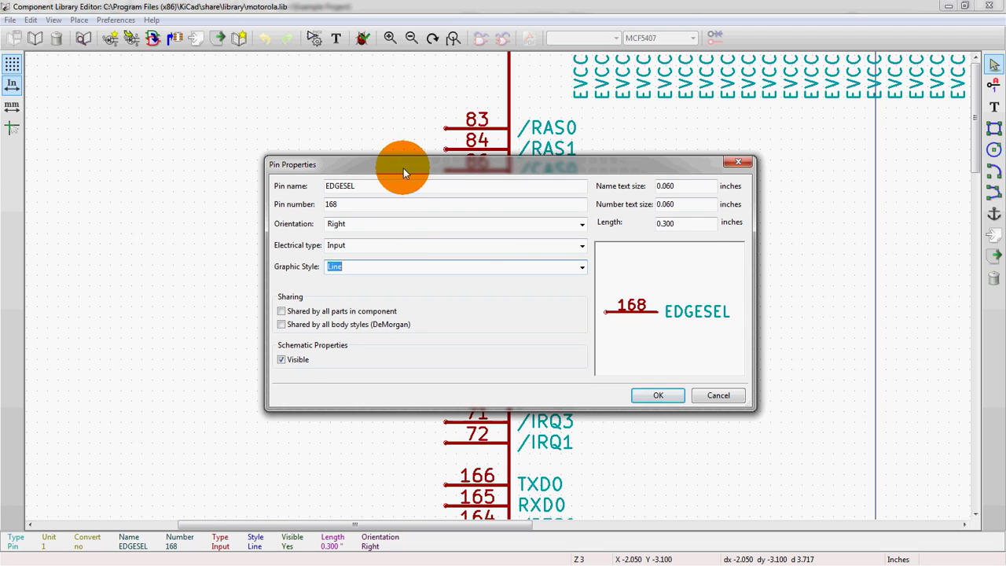
left_click_drag(403, 168, 722, 132)
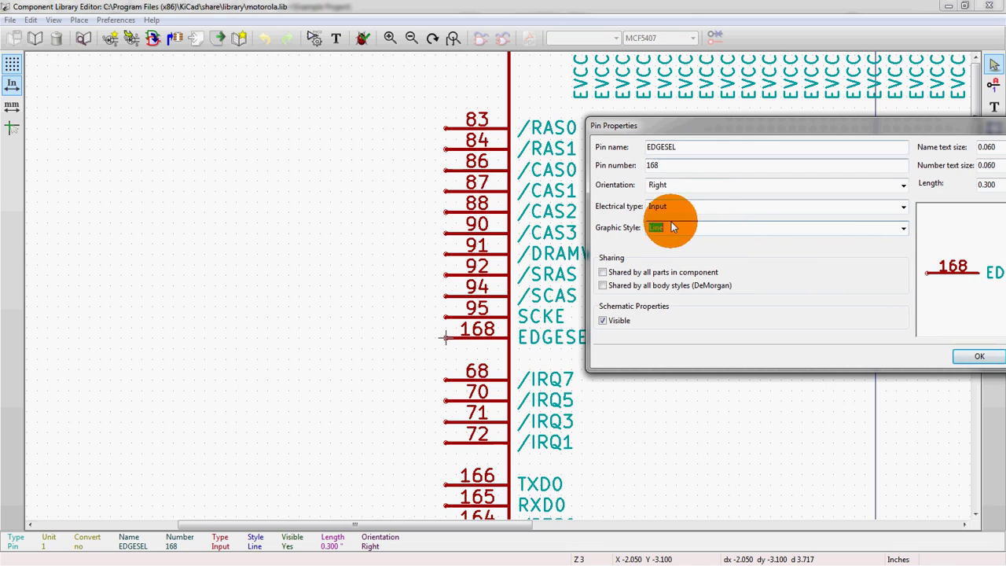
left_click(899, 230)
left_click(861, 254)
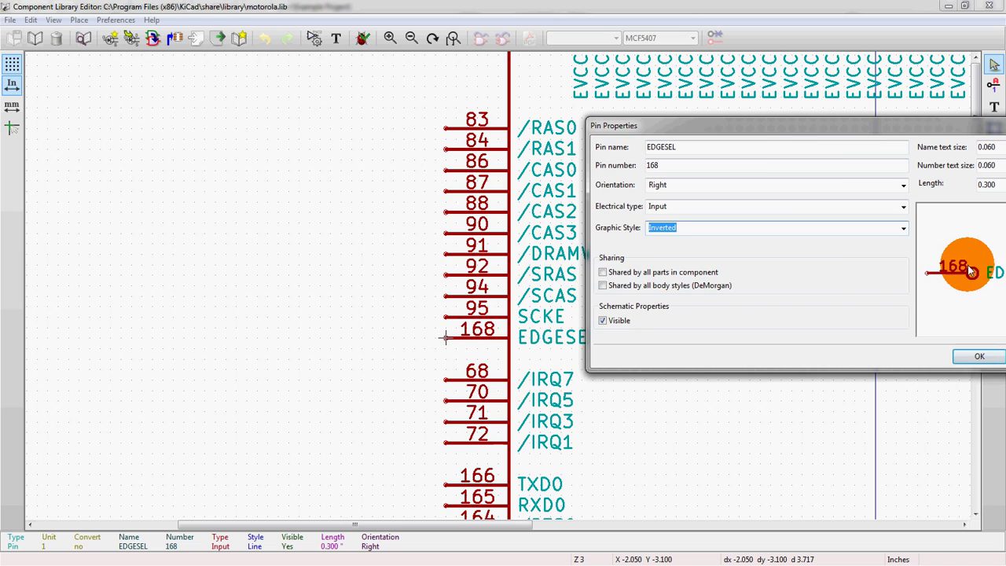
left_click_drag(738, 126, 369, 206)
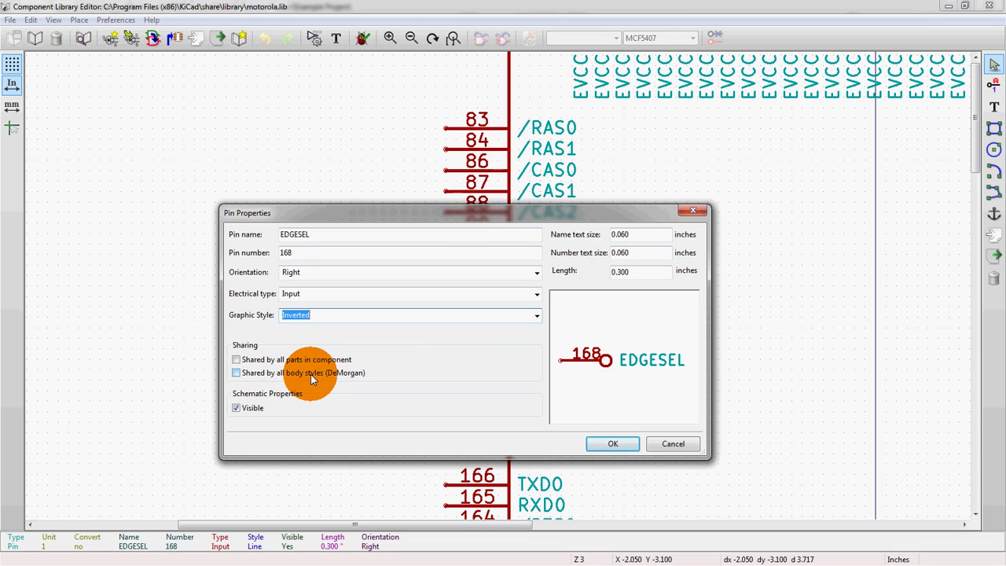
Step: Apply the EDGESEL pin as visible with Inverted style and Input type
left_click(248, 410)
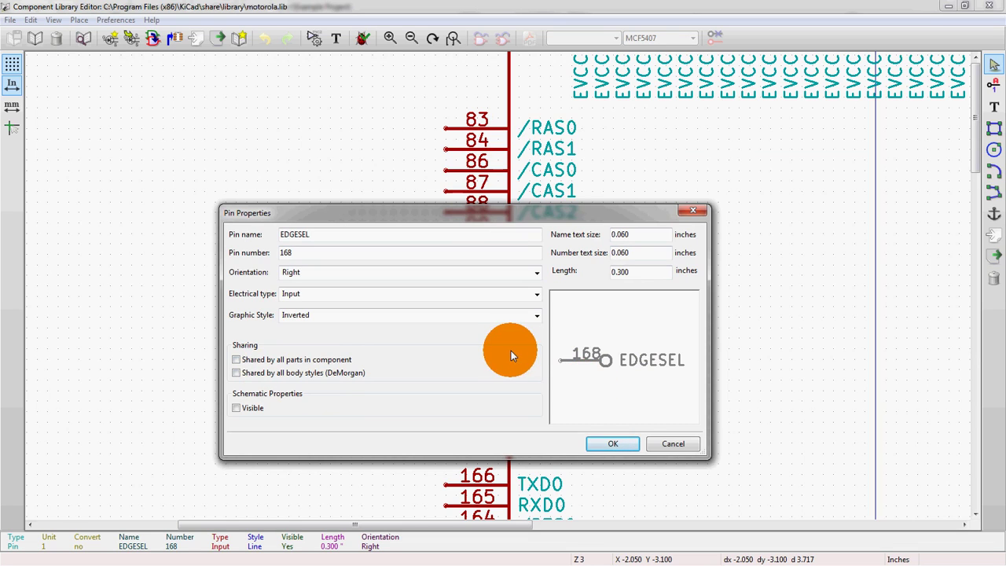
left_click(536, 315)
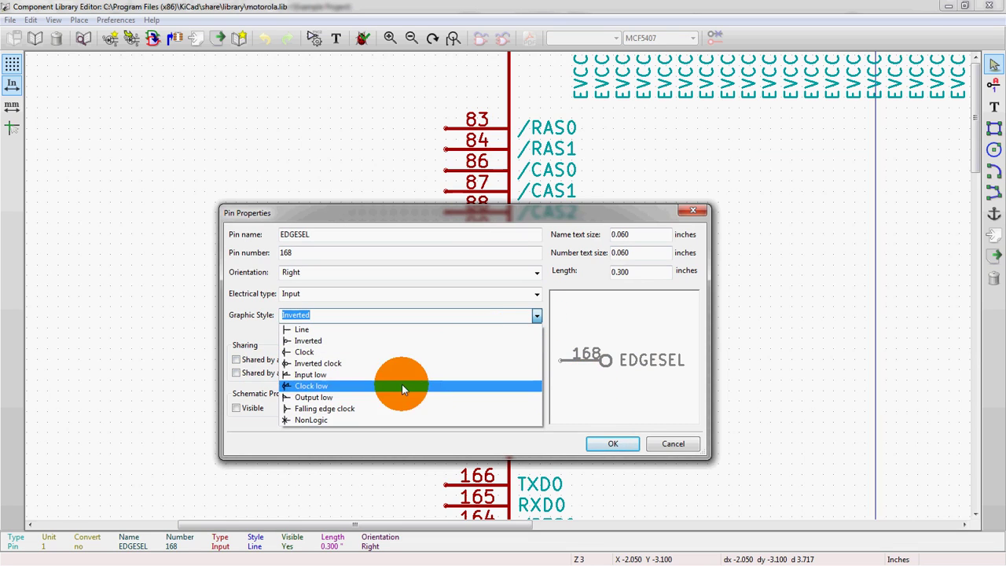
left_click(374, 297)
left_click(438, 295)
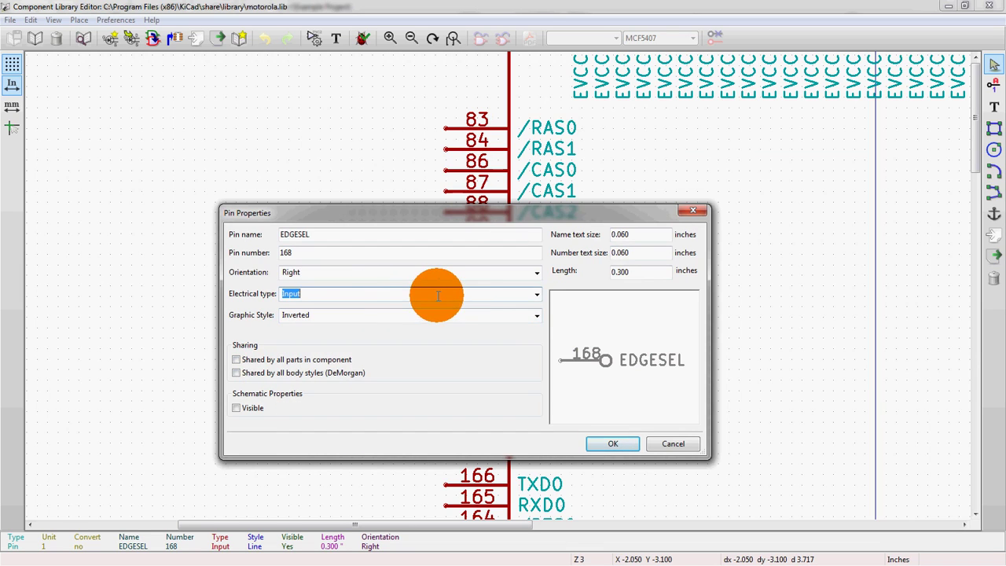
left_click(536, 294)
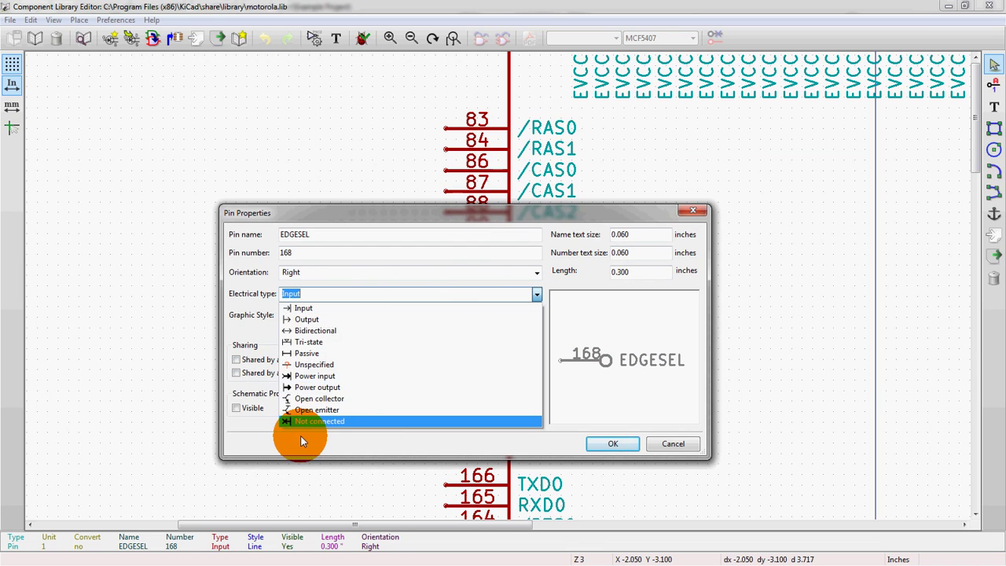
left_click(301, 435)
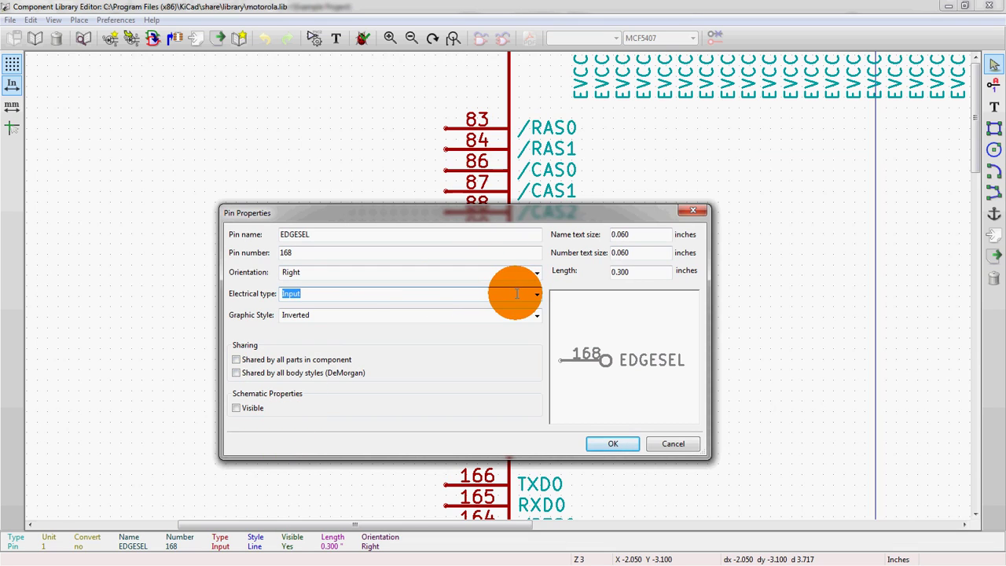
left_click(245, 409)
left_click(617, 441)
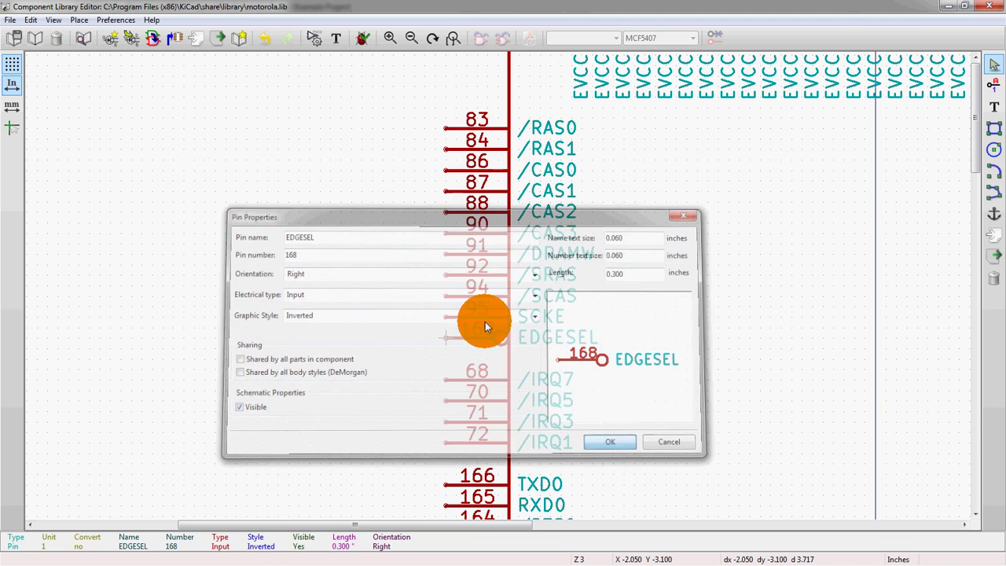
Step: Add a new pin 'Test Pin', number 300, placed left of the pin column
left_click(994, 85)
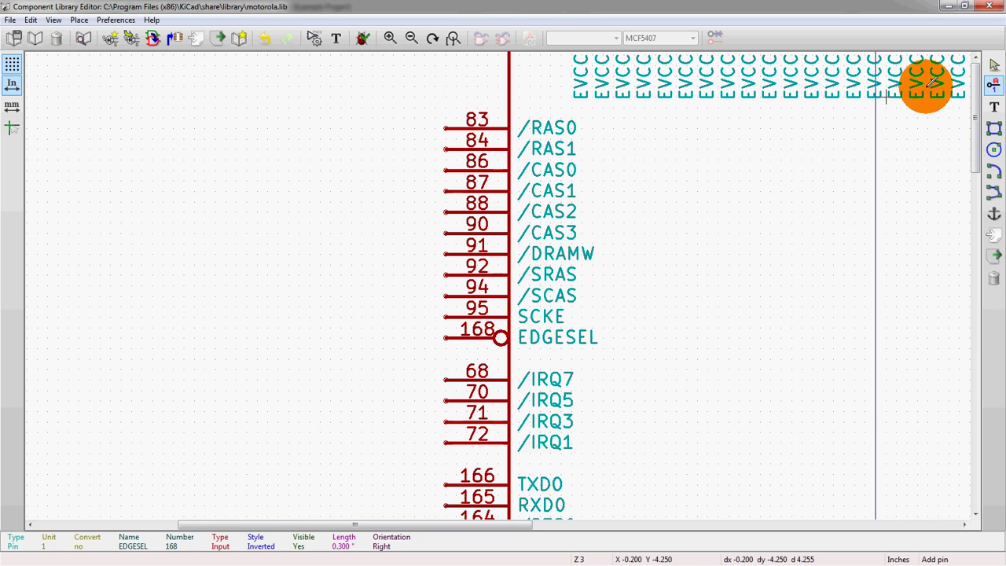
left_click(509, 95)
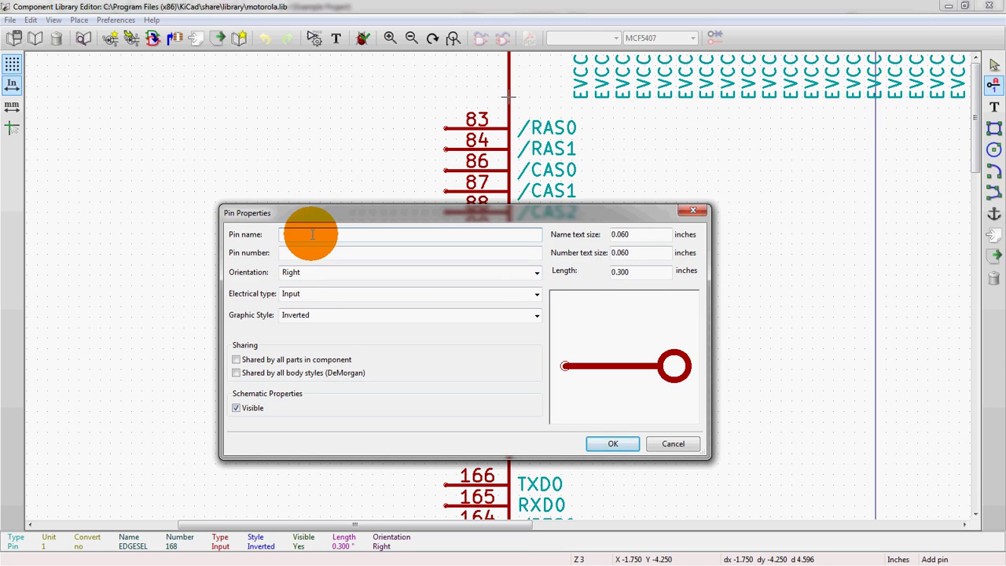
type("Test Pin")
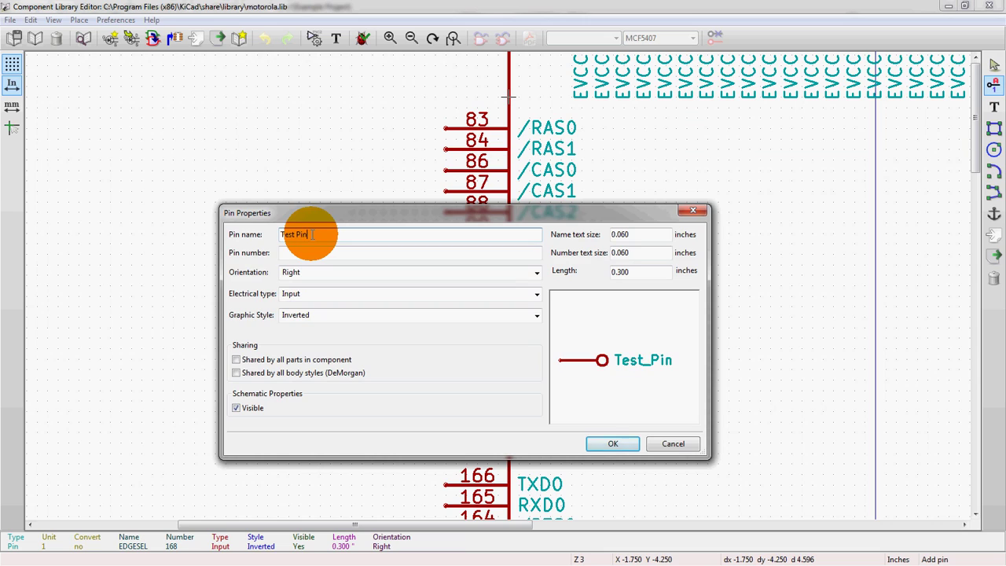
key("Tab")
type("300")
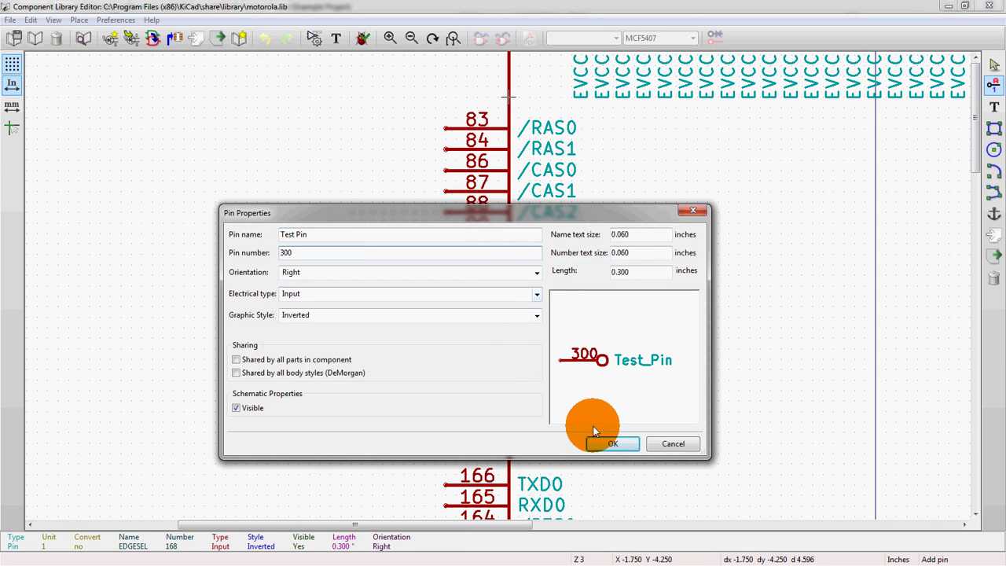
left_click(604, 442)
left_click(183, 264)
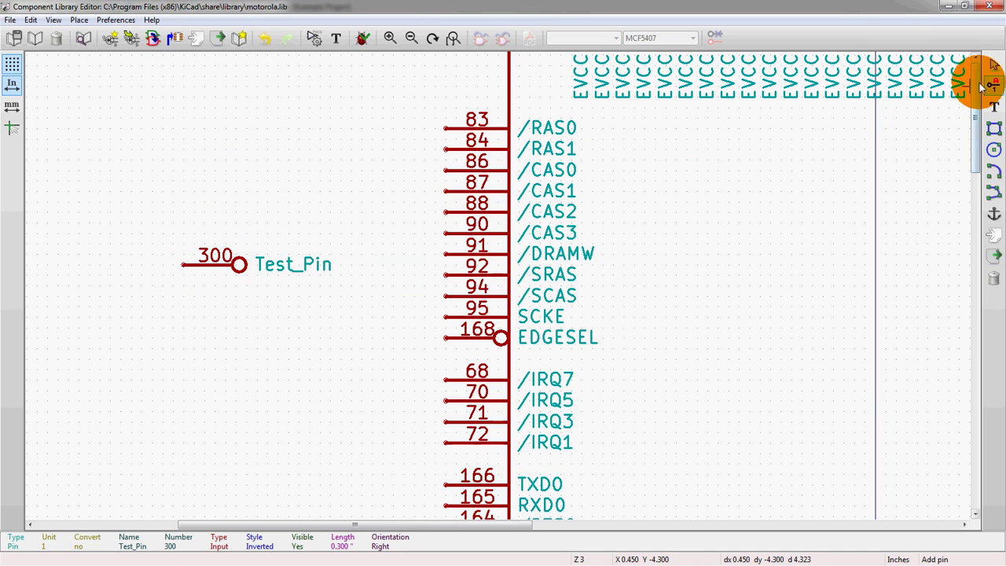
left_click(184, 293)
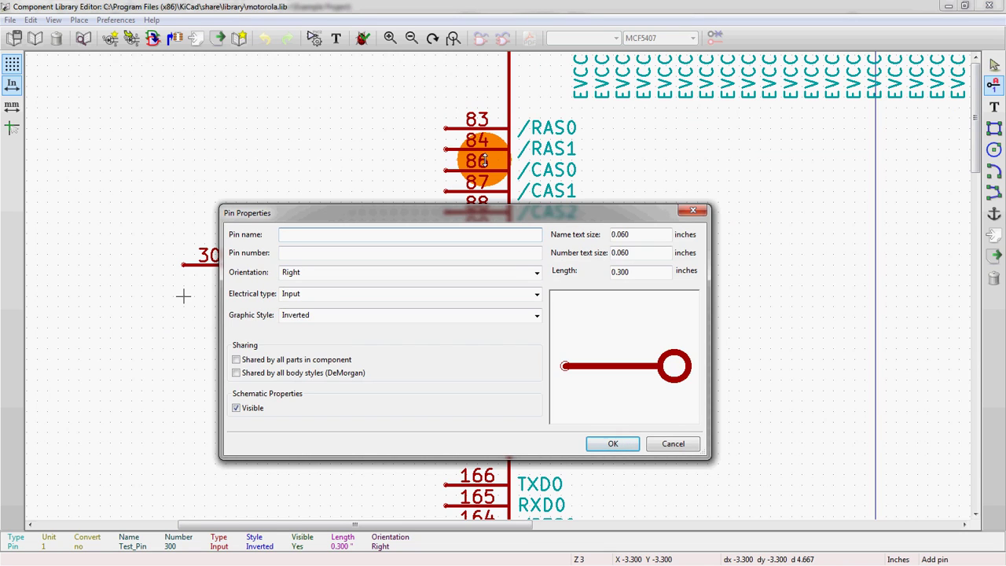
Step: Cancel the extra new pin and zoom out and back in to inspect the symbol
left_click(674, 443)
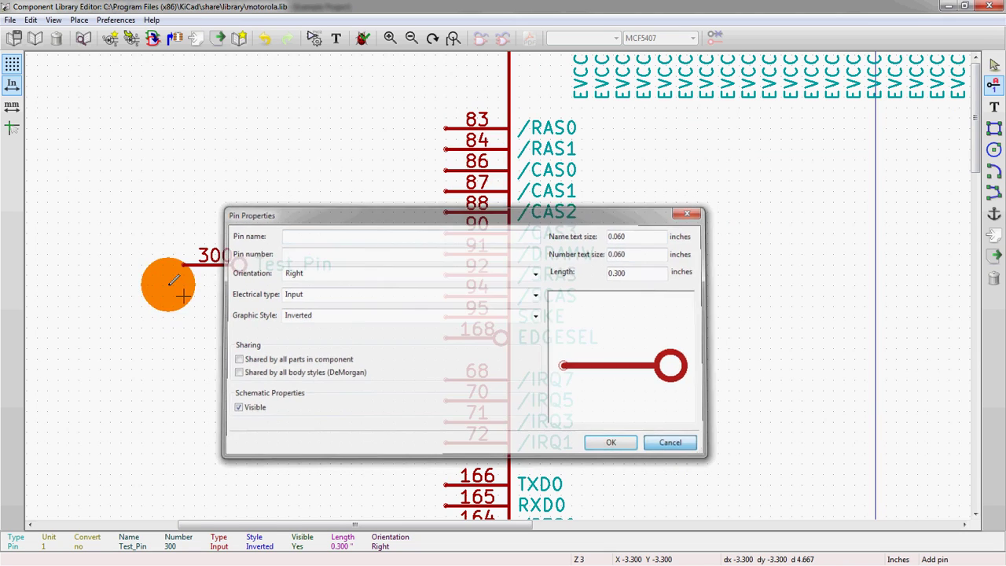
scroll(458, 264, "down", 2)
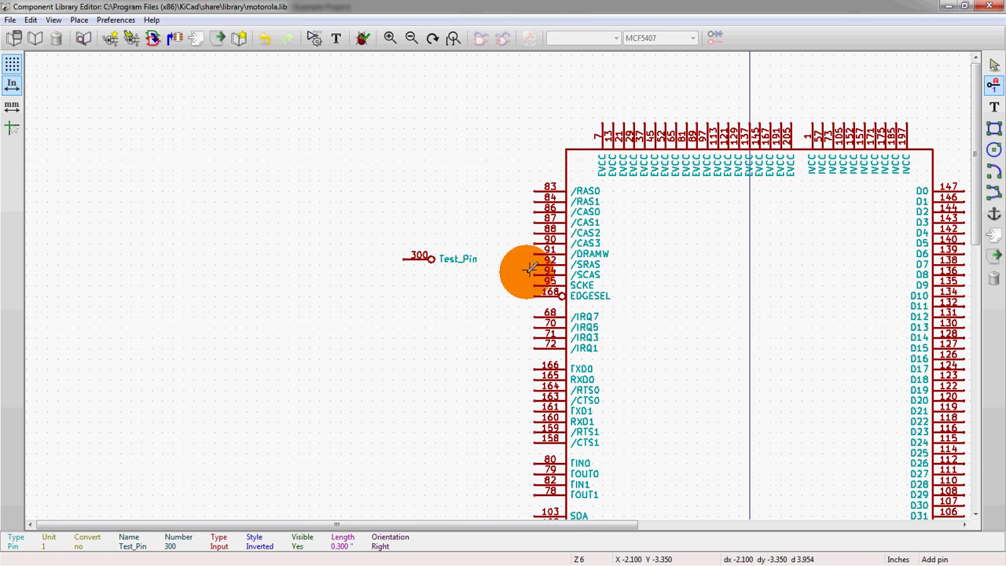
scroll(653, 358, "down", 2)
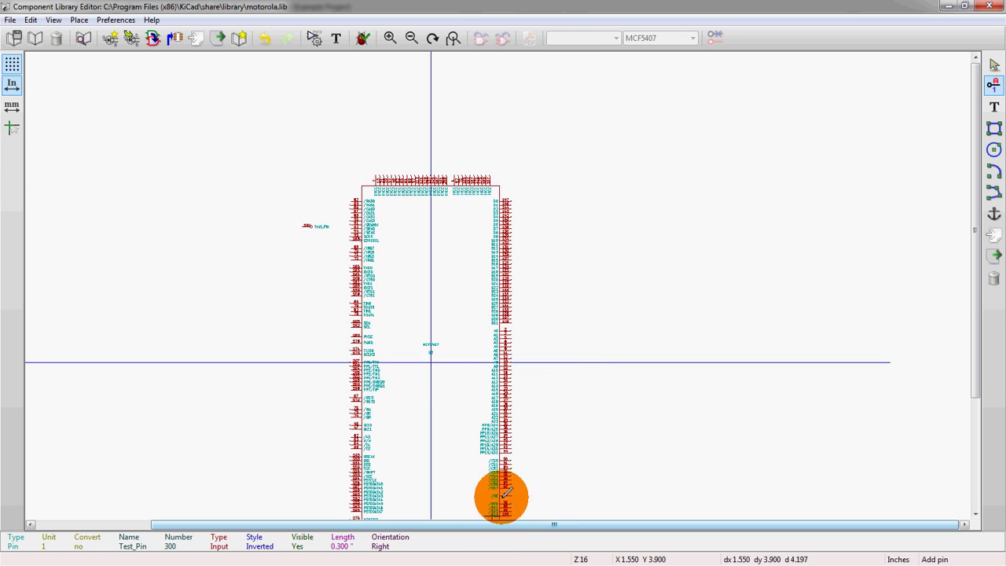
scroll(498, 490, "down", 2)
scroll(496, 283, "up", 1)
scroll(486, 337, "up", 4)
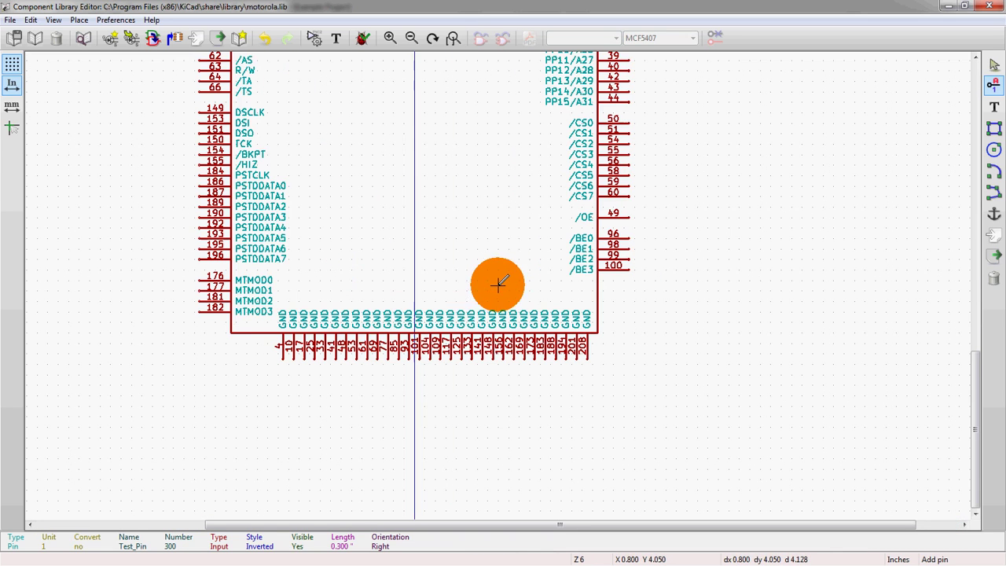
scroll(476, 291, "up", 1)
scroll(490, 293, "up", 1)
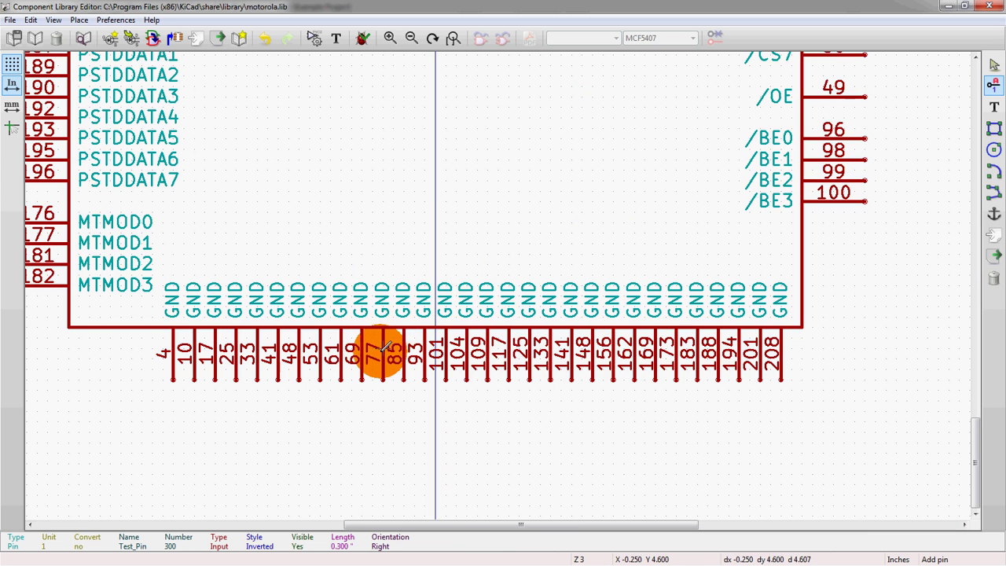